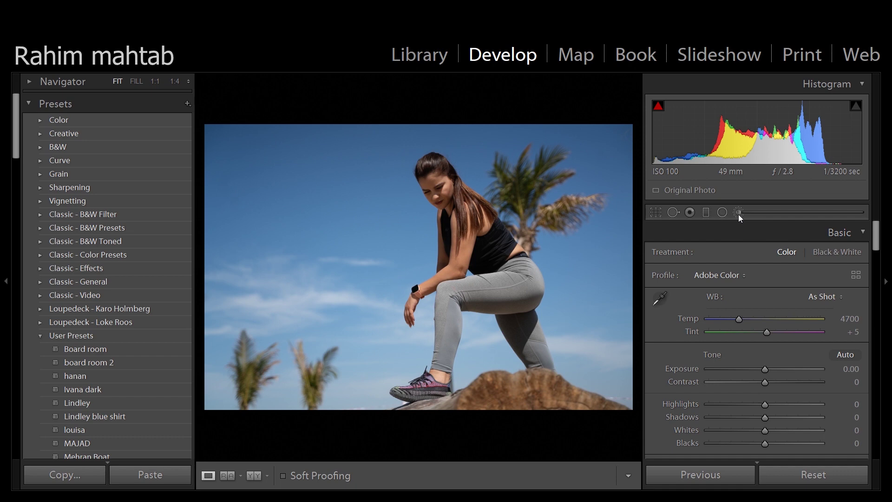
# Step: Paint a brush mask (size 11, feather 100, flow 100, Auto Mask) over the sky left of the woman
pyautogui.click(738, 214)
pyautogui.moveTo(882, 237); pyautogui.dragTo(875, 261)
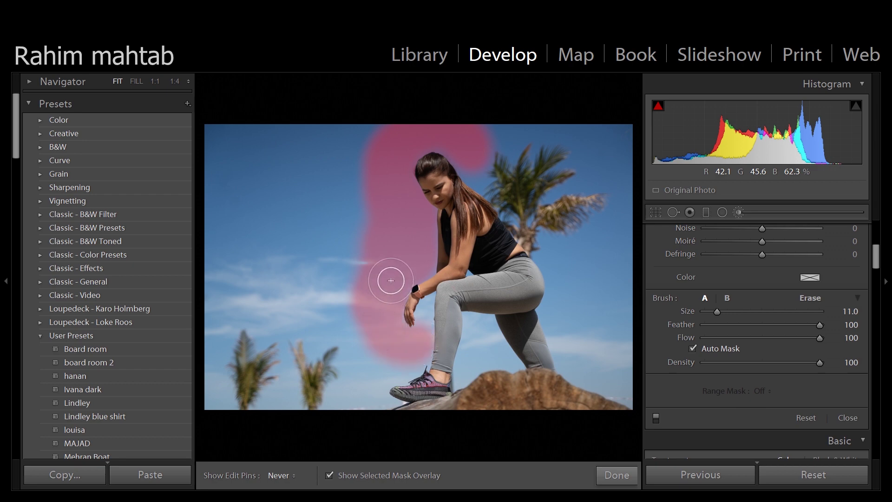
# Step: Make the mask's edit pins always visible
pyautogui.press('h')
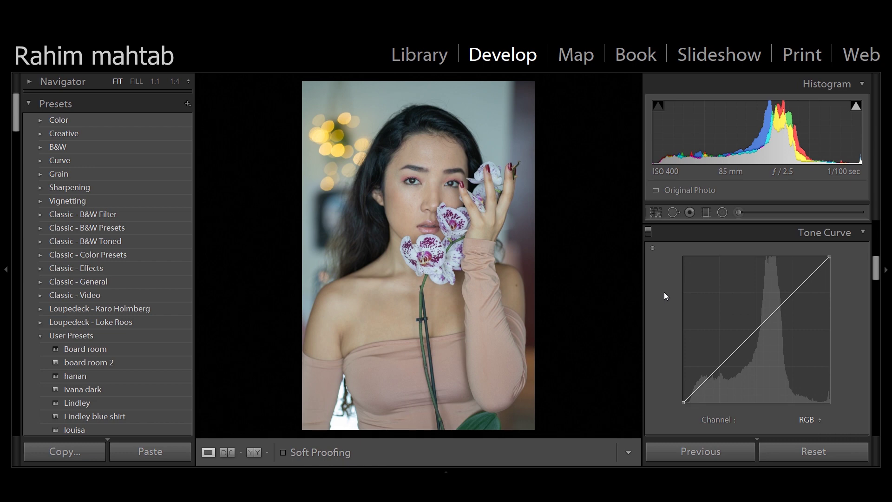
# Step: With the targeted tool, darken the shadows and brighten the highlights into an S-shaped tone curve
pyautogui.click(653, 247)
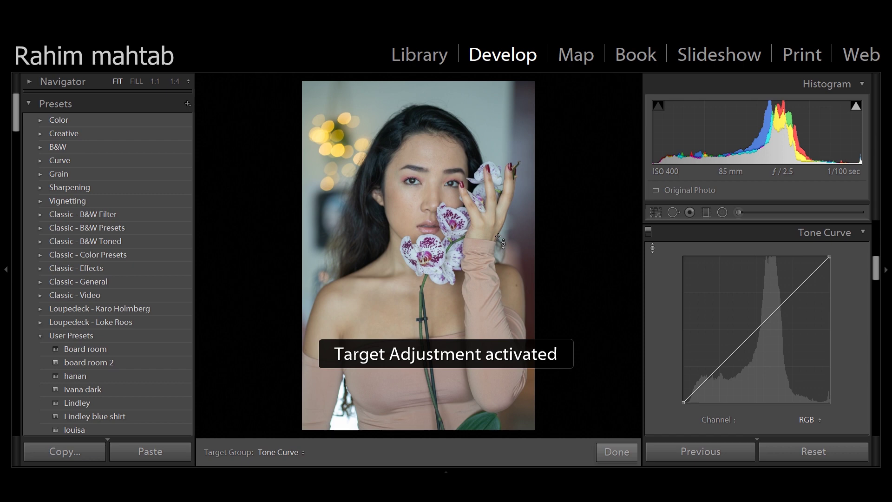
pyautogui.press('Down')
pyautogui.press('Down')
pyautogui.press('Down')
pyautogui.press('Down')
pyautogui.press('Down')
pyautogui.press('Down')
pyautogui.press('Down')
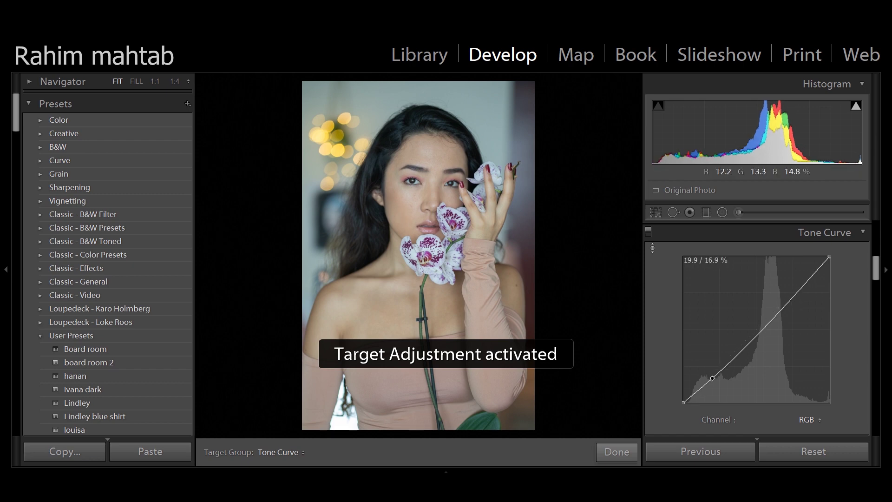
pyautogui.press('Up')
pyautogui.press('Up')
pyautogui.press('Up')
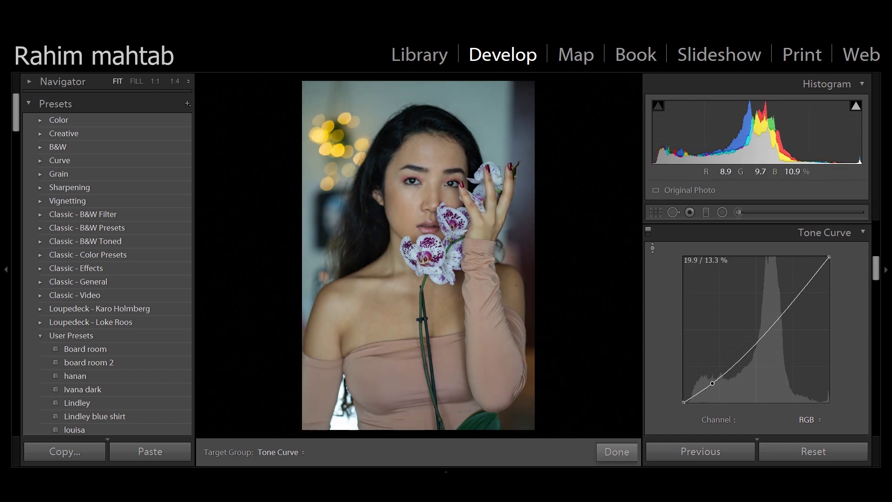
pyautogui.press('Up')
pyautogui.press('Up')
pyautogui.press('Up')
pyautogui.press('Up')
pyautogui.press('Up')
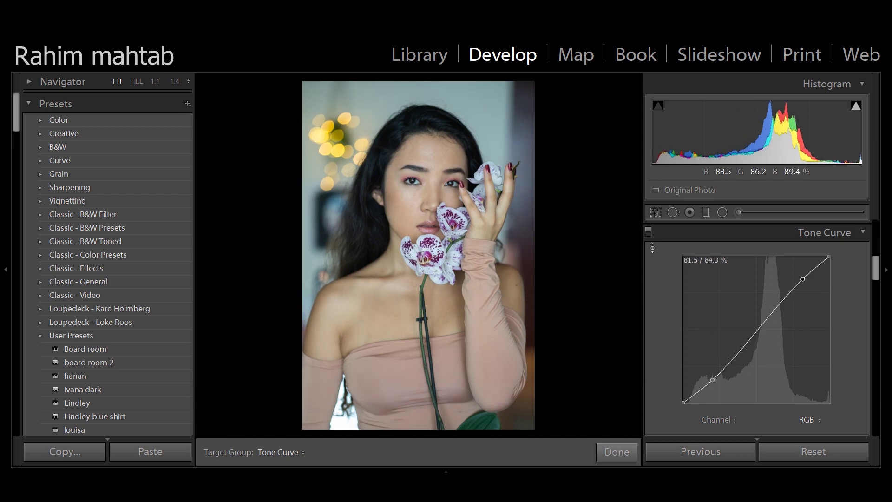
# Step: Toggle the Tone Curve panel on and off repeatedly to compare the photo with and without it
pyautogui.click(651, 236)
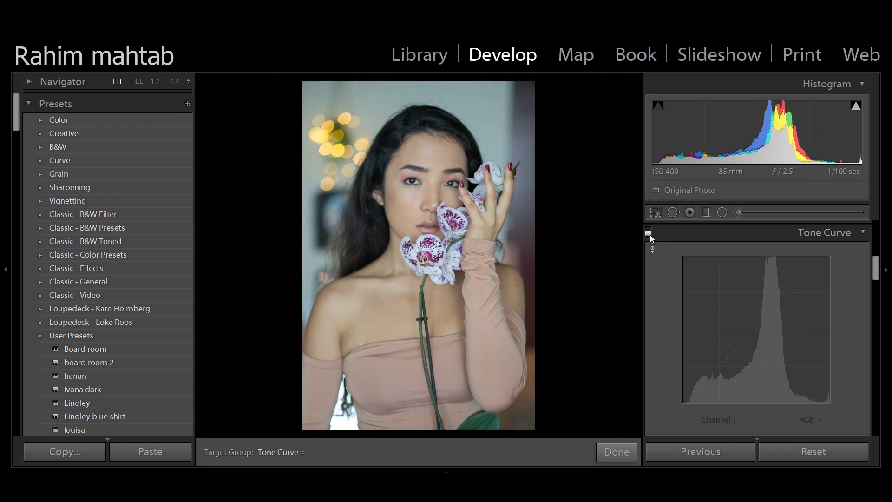
pyautogui.click(650, 236)
pyautogui.click(651, 236)
pyautogui.click(651, 235)
pyautogui.click(651, 235)
pyautogui.click(650, 235)
pyautogui.click(650, 235)
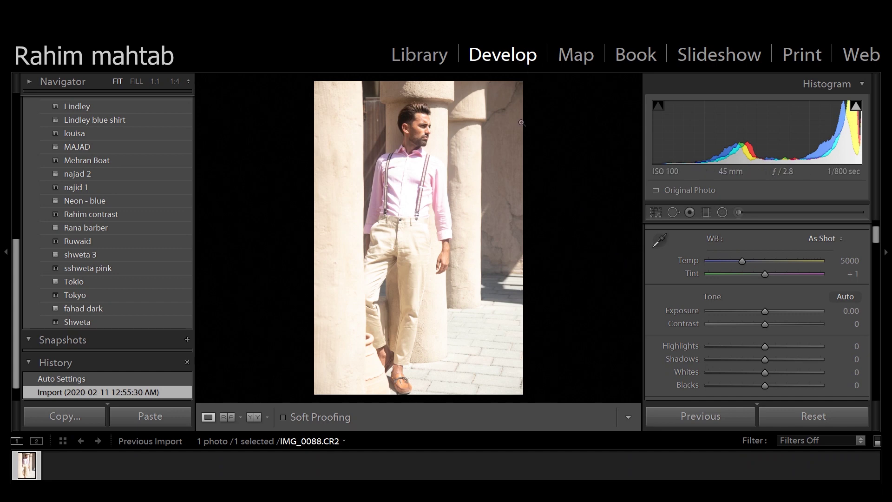
# Step: Apply Auto tone to the man-by-the-pillars photo and flip Before/After to compare
pyautogui.click(835, 297)
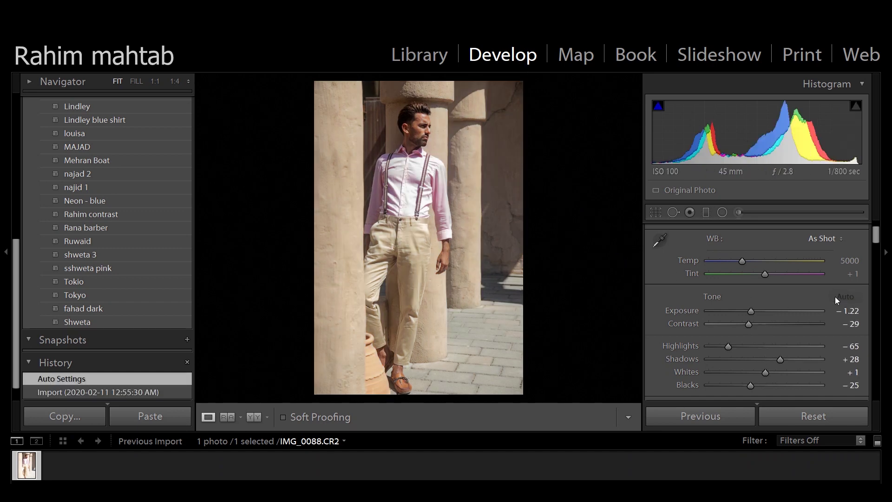
pyautogui.moveTo(876, 236); pyautogui.dragTo(876, 241)
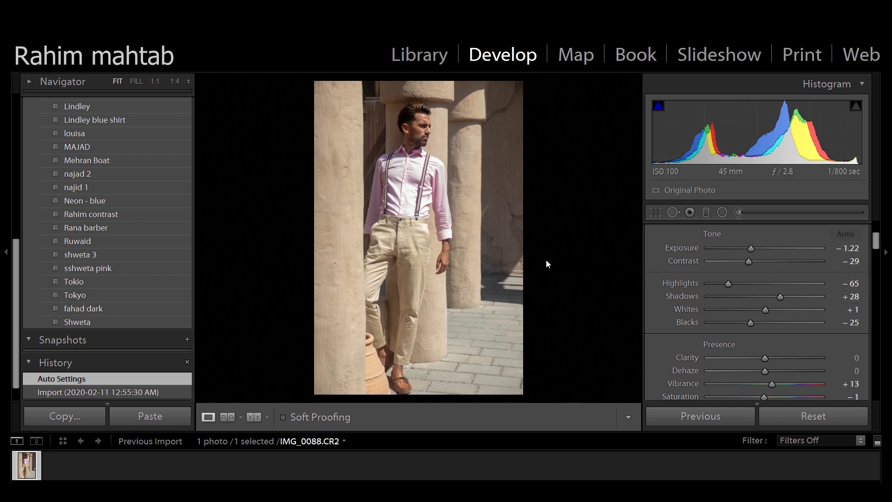
pyautogui.press('\\')
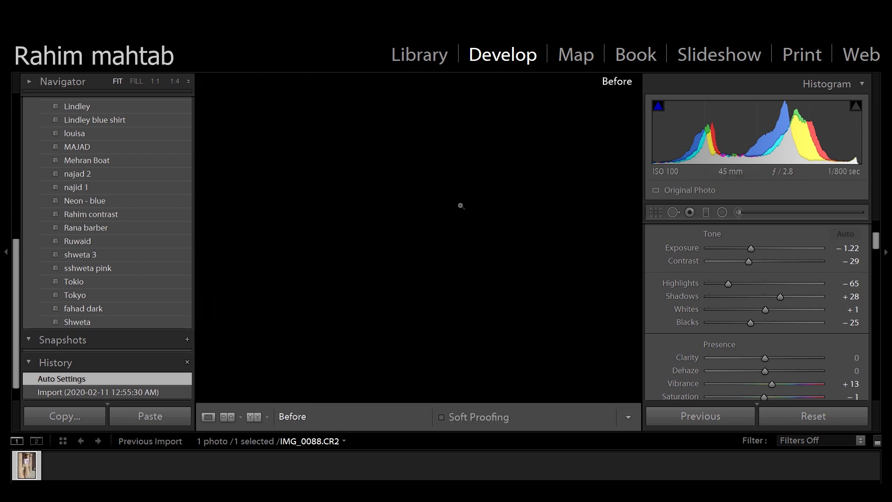
pyautogui.press('\\')
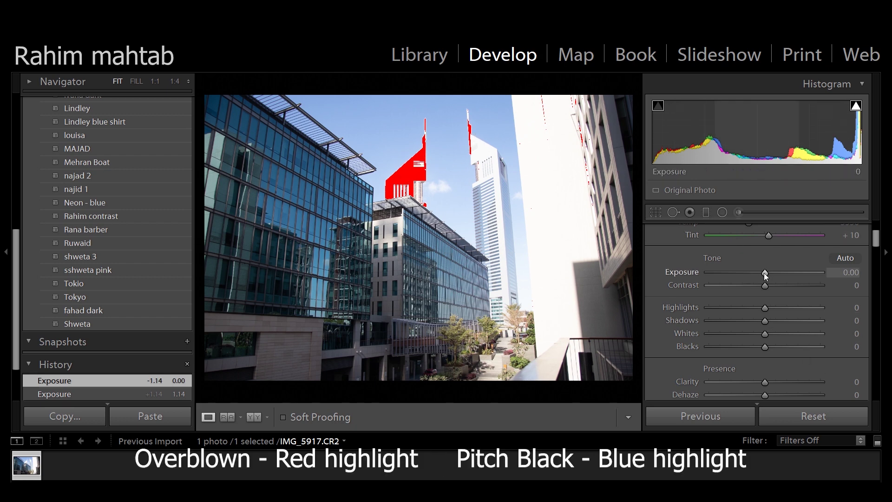
# Step: Raise the office-towers photo's Exposure to +0.89 so clipped highlights show red
pyautogui.moveTo(765, 274)
pyautogui.mouseDown()
pyautogui.moveTo(793, 274)
pyautogui.moveTo(766, 274)
pyautogui.mouseUp()
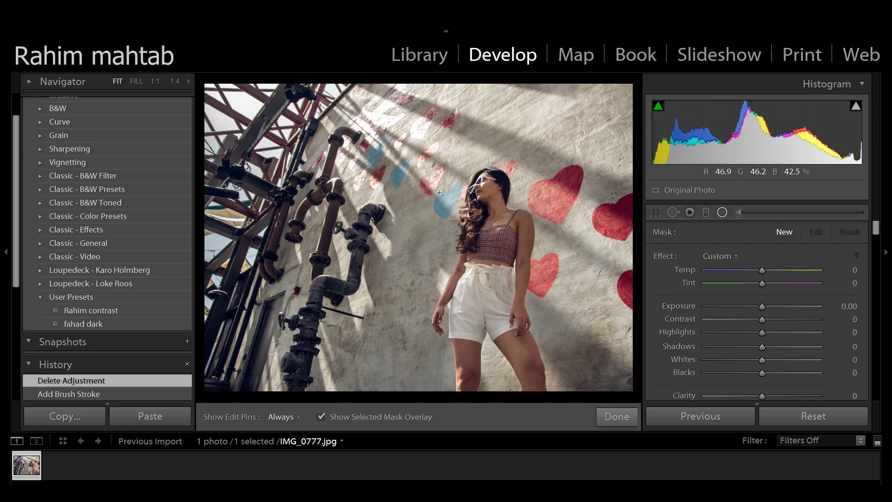
# Step: Circle the woman with a radial filter, brush her out of the mask, and set Sharpness to -100
pyautogui.moveTo(442, 221)
pyautogui.mouseDown()
pyautogui.moveTo(459, 229)
pyautogui.moveTo(459, 263)
pyautogui.moveTo(488, 264)
pyautogui.moveTo(485, 243)
pyautogui.mouseUp()
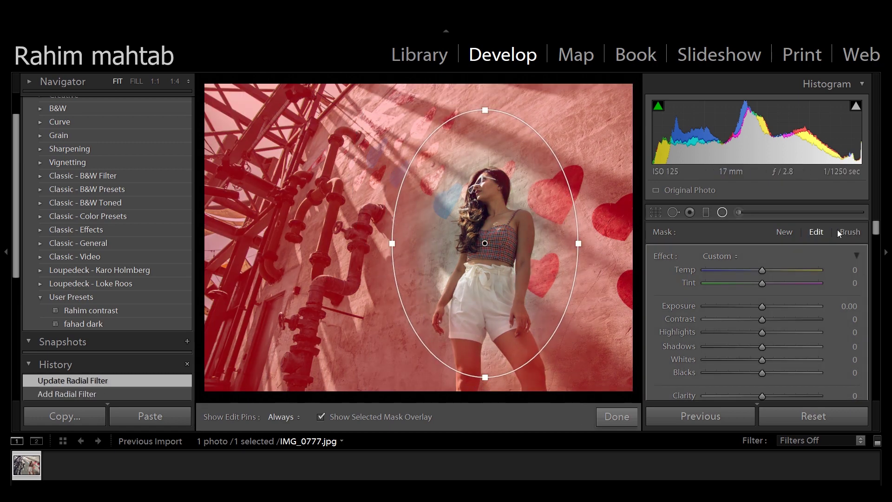
pyautogui.click(850, 232)
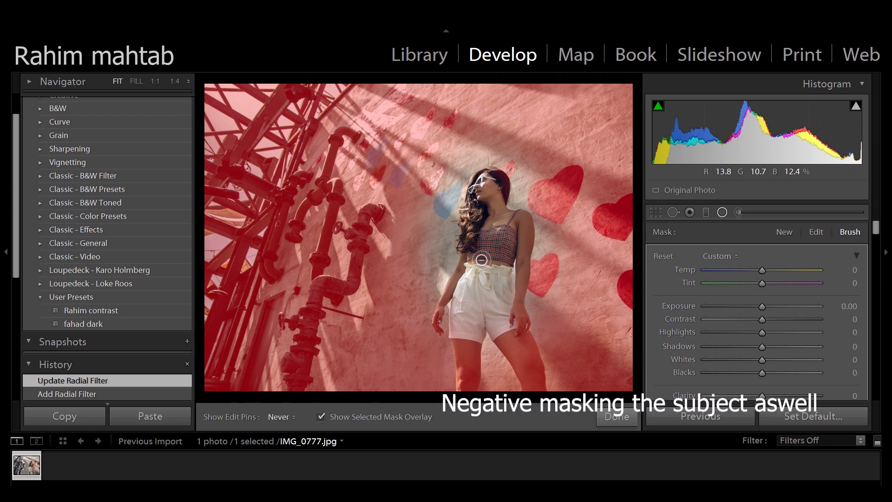
pyautogui.click(481, 260)
pyautogui.moveTo(877, 227); pyautogui.dragTo(878, 243)
pyautogui.scroll(1, 778, 275)
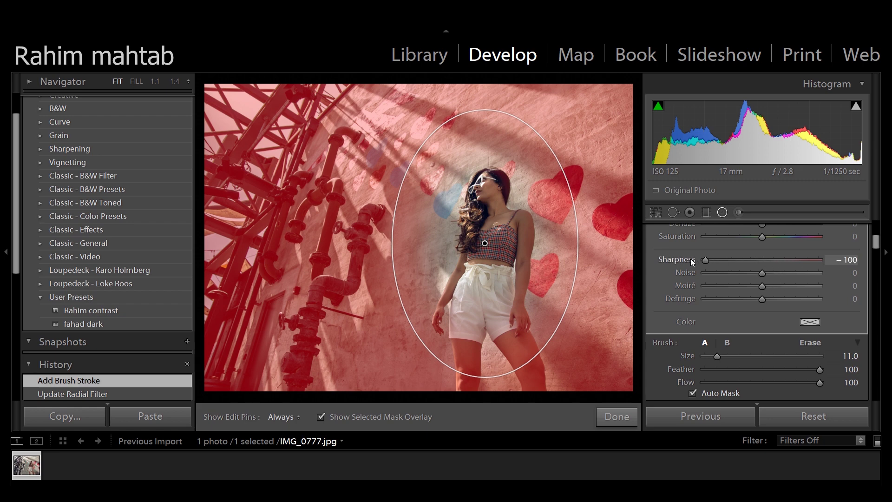
pyautogui.moveTo(690, 259); pyautogui.dragTo(689, 259)
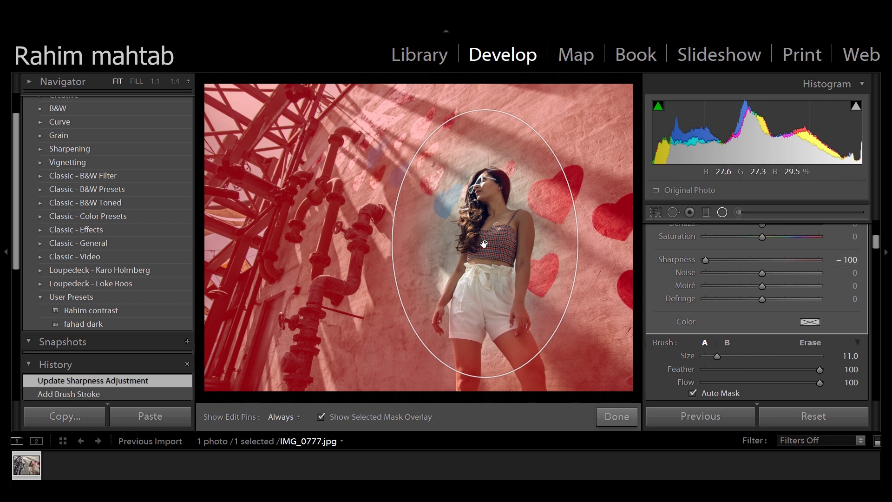
# Step: Duplicate the radial filter five times and turn off Show Selected Mask Overlay
pyautogui.rightClick(484, 244)
pyautogui.click(499, 250)
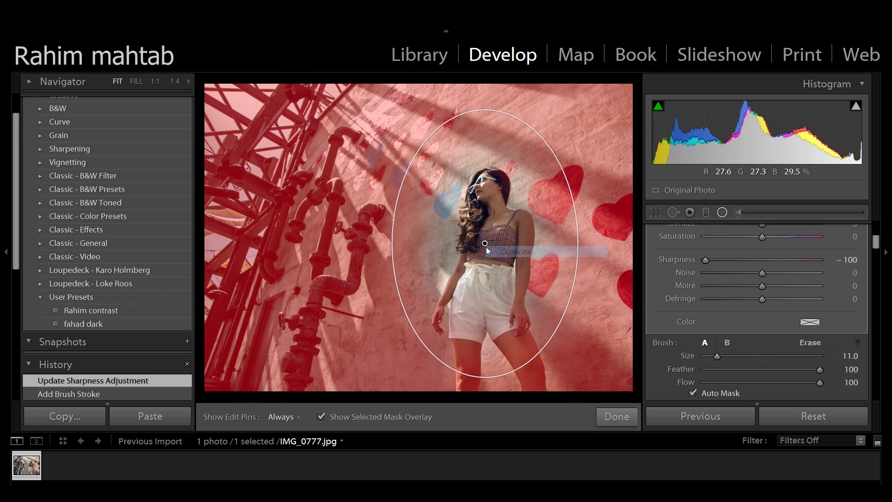
pyautogui.rightClick(484, 244)
pyautogui.click(499, 251)
pyautogui.rightClick(484, 243)
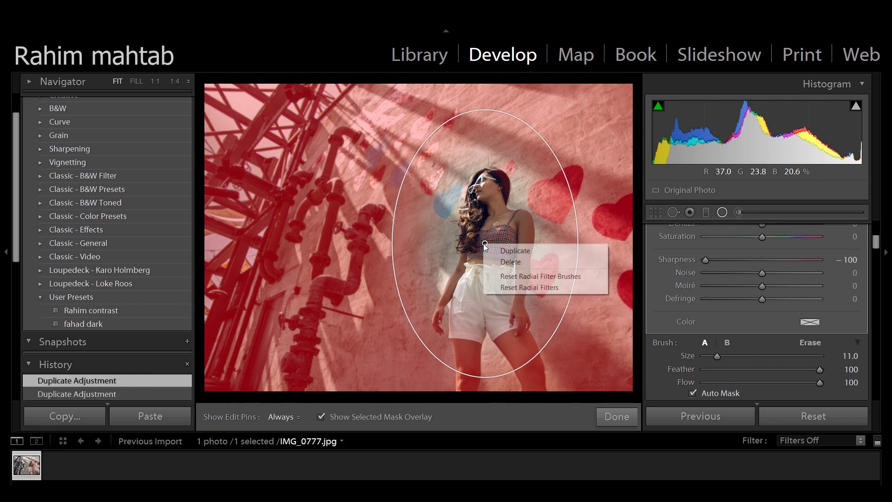
pyautogui.click(499, 251)
pyautogui.rightClick(484, 243)
pyautogui.click(500, 251)
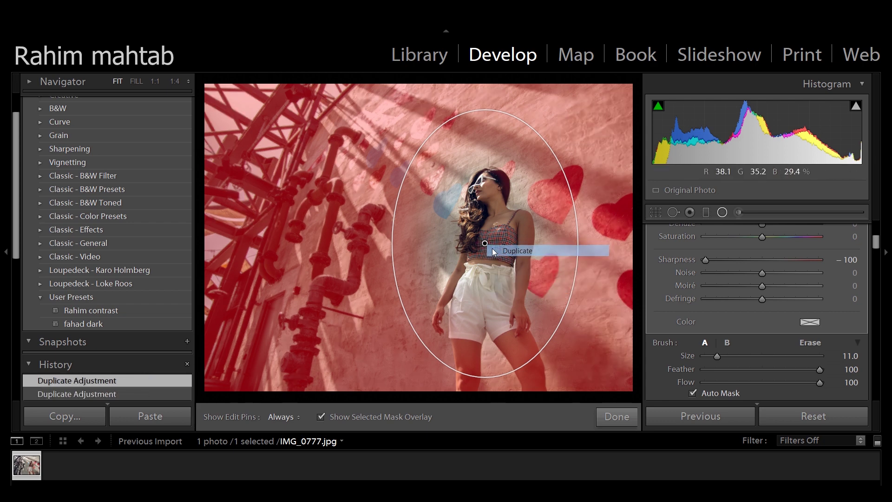
pyautogui.click(321, 416)
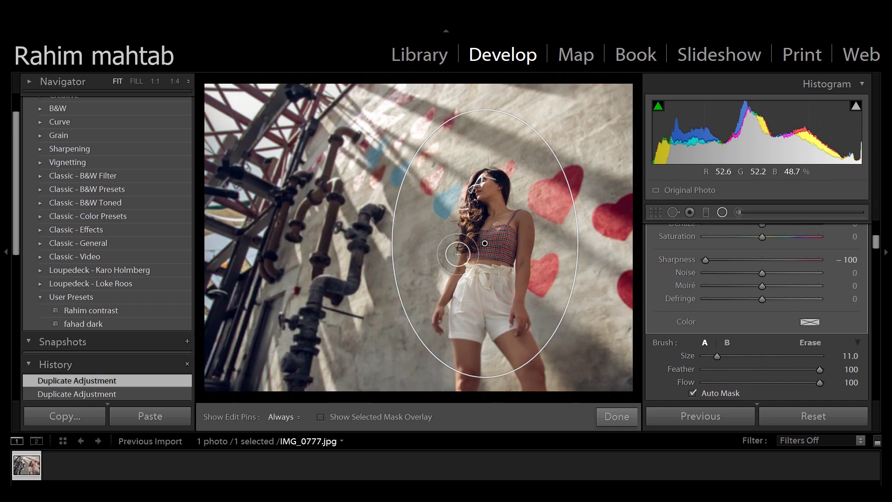
pyautogui.rightClick(485, 244)
pyautogui.click(499, 251)
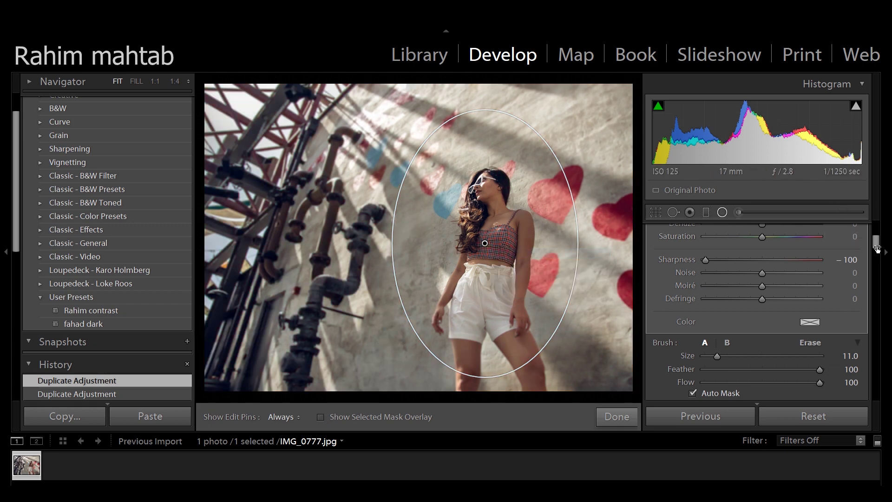
# Step: Lower the radial filter's Exposure to -0.82 to darken the surroundings, then click Done
pyautogui.moveTo(877, 246); pyautogui.dragTo(876, 235)
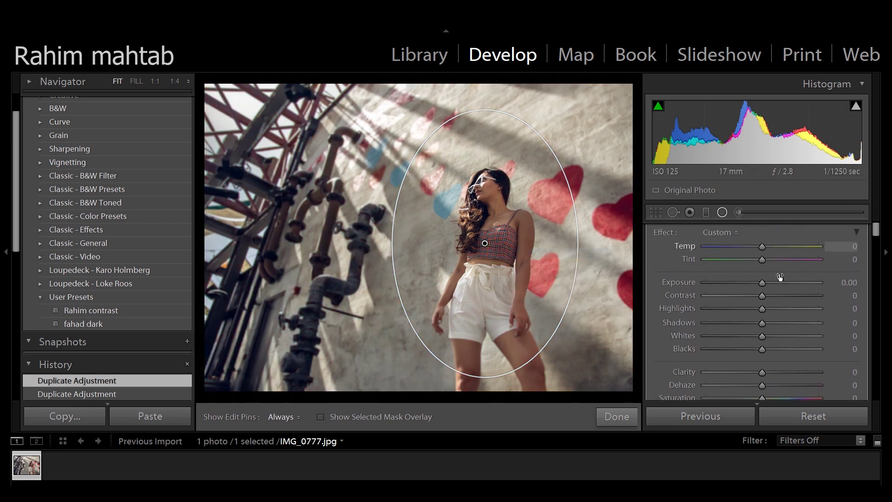
pyautogui.moveTo(761, 283); pyautogui.dragTo(750, 285)
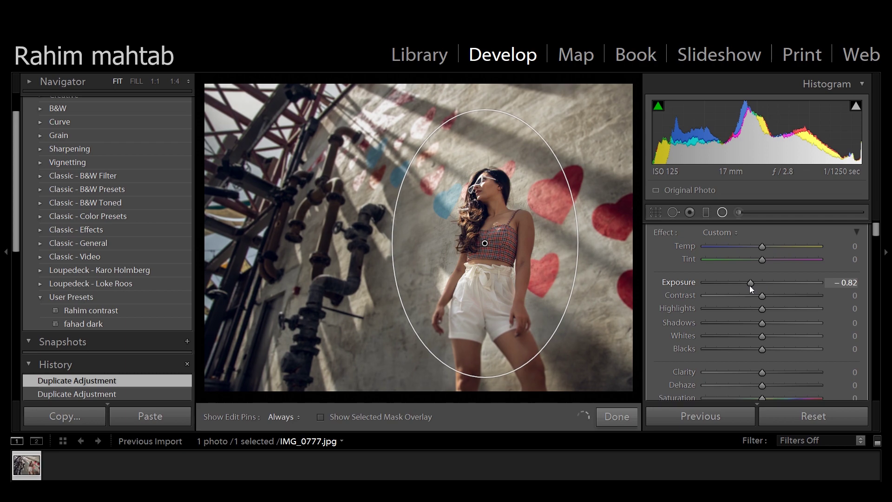
pyautogui.click(622, 419)
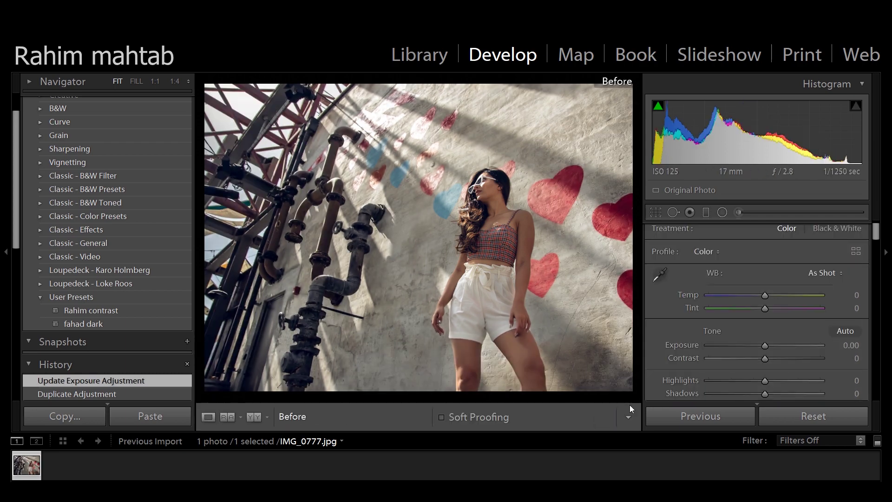